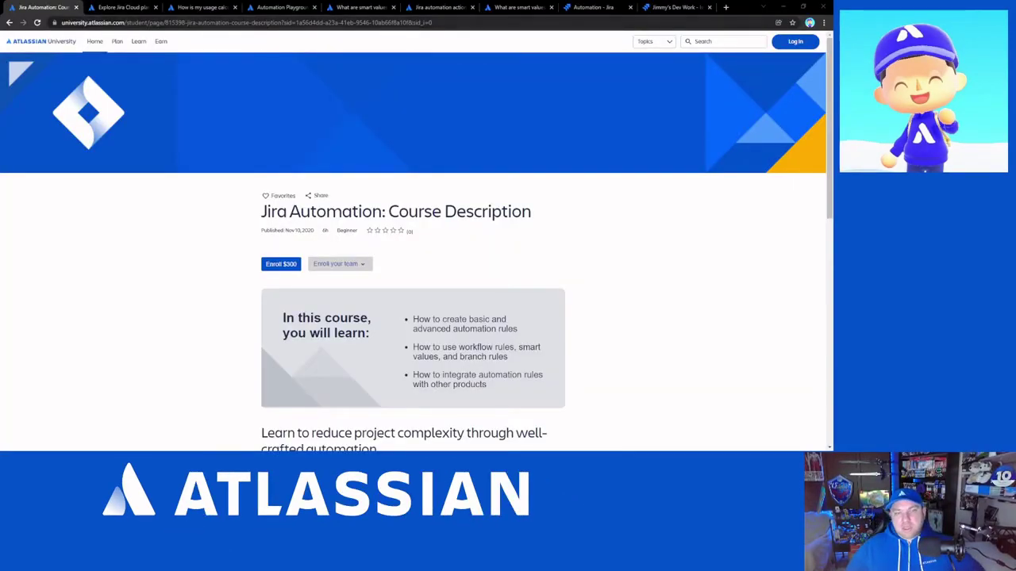
# Step: Review the Jira Automation course description, including the topics covered and the intended audience
pyautogui.moveTo(262, 211); pyautogui.dragTo(521, 211)
pyautogui.click(176, 263)
pyautogui.scroll(-1, 199, 280)
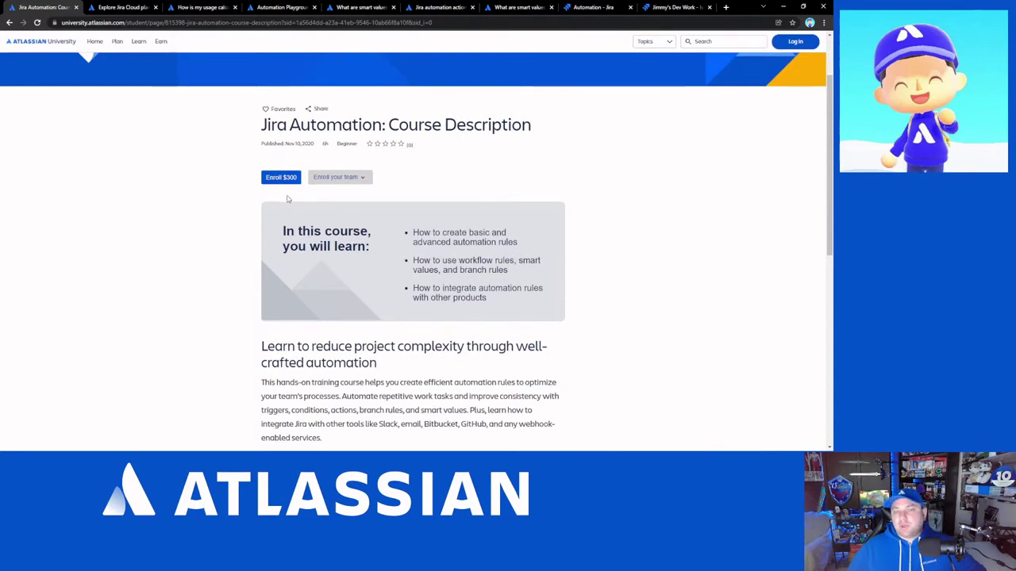
pyautogui.scroll(-1, 251, 223)
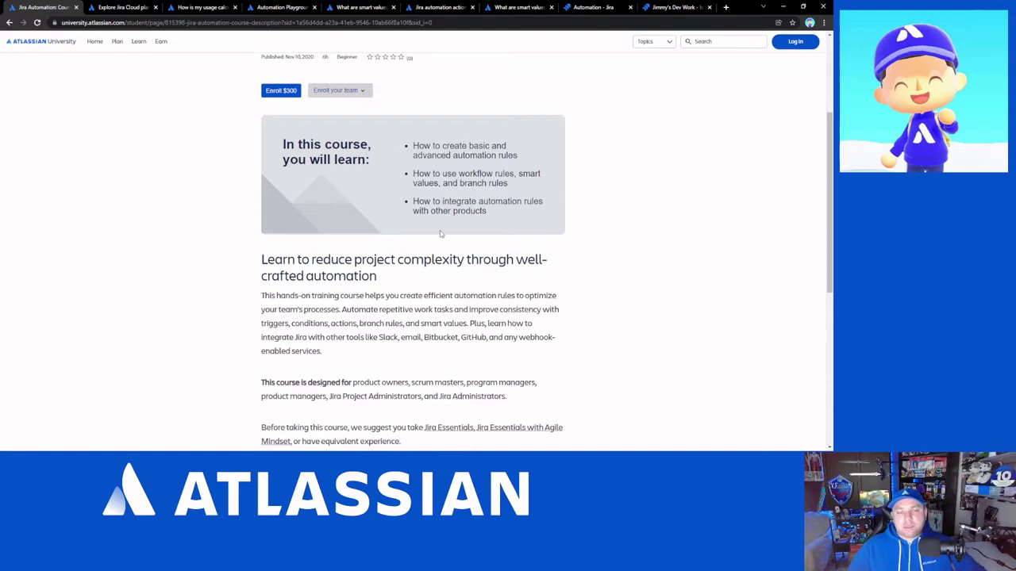
pyautogui.scroll(1, 249, 298)
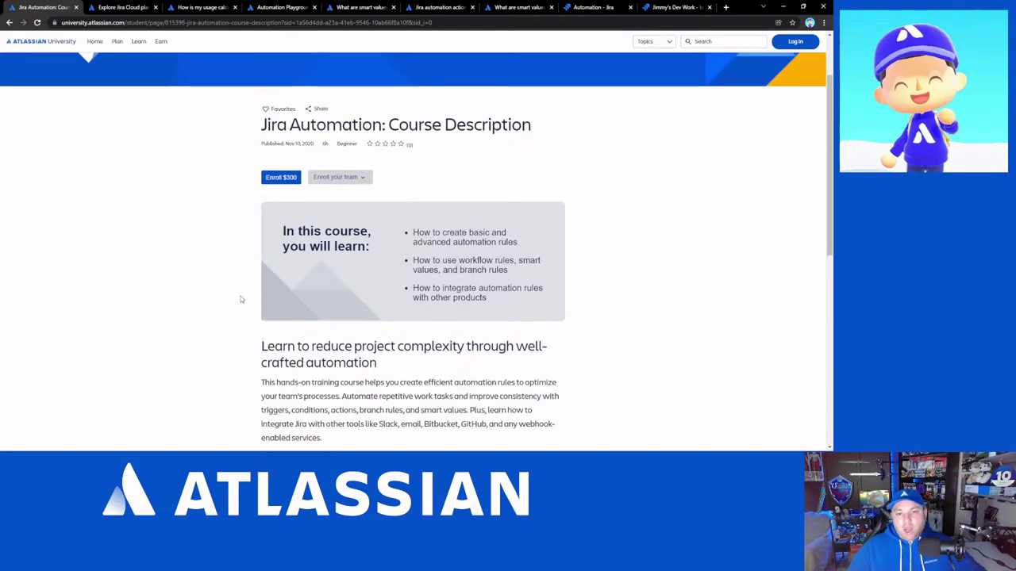
# Step: Examine automation limits in the Jira Cloud plans comparison and read which rule executions count towards usage
pyautogui.click(104, 9)
pyautogui.click(76, 8)
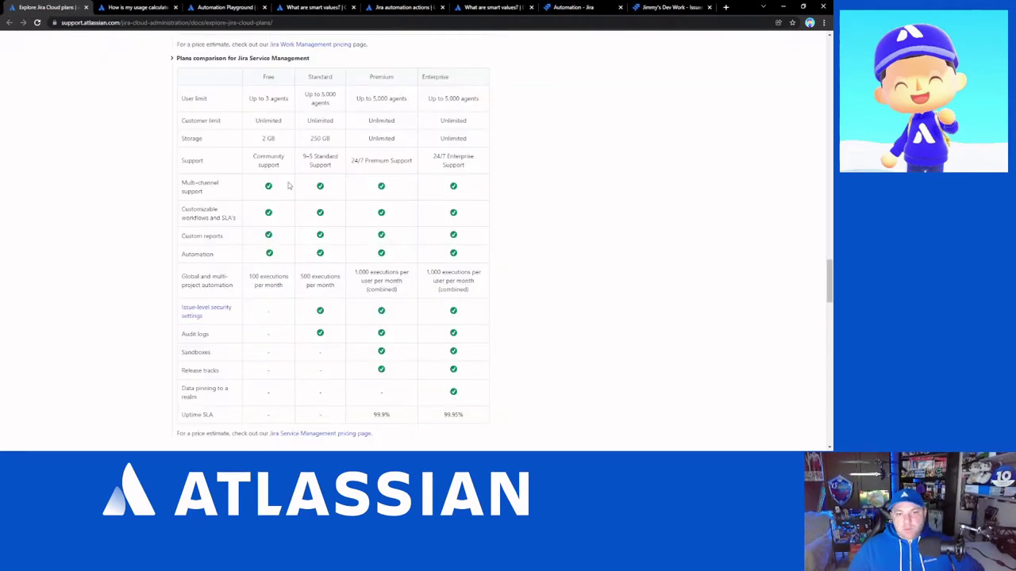
pyautogui.scroll(10, 166, 276)
pyautogui.scroll(15, 168, 273)
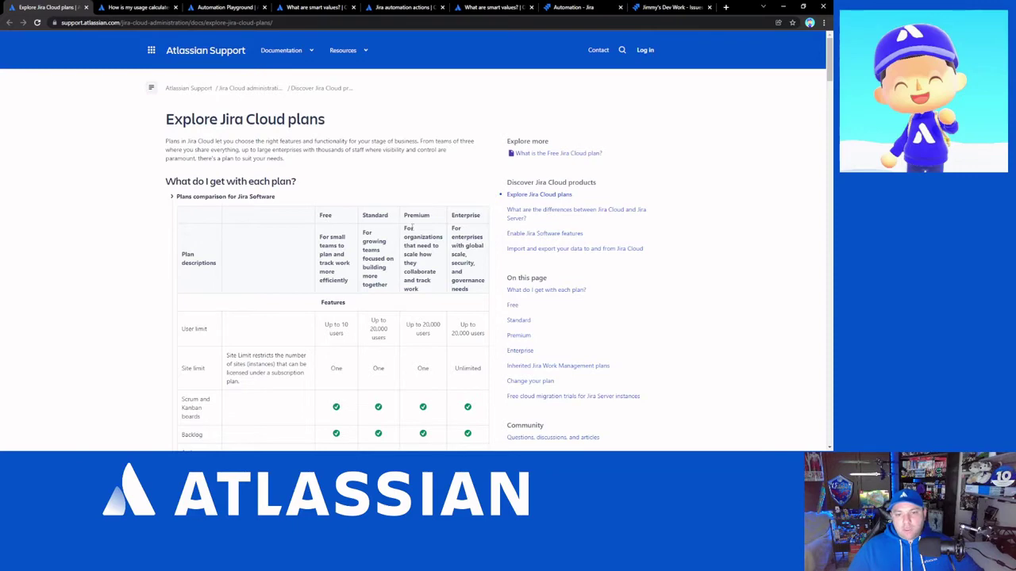
pyautogui.scroll(-15, 200, 291)
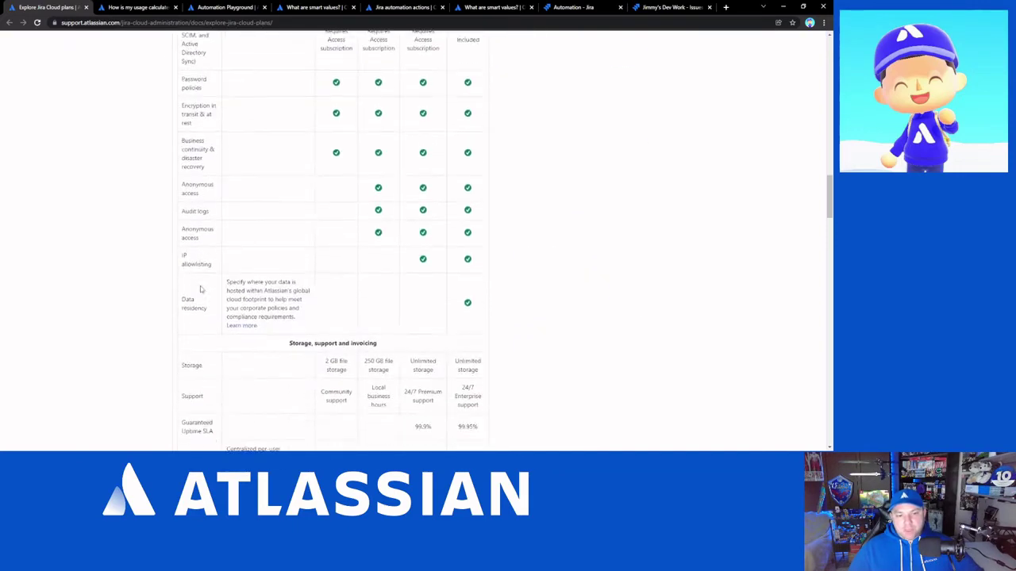
pyautogui.scroll(-10, 200, 291)
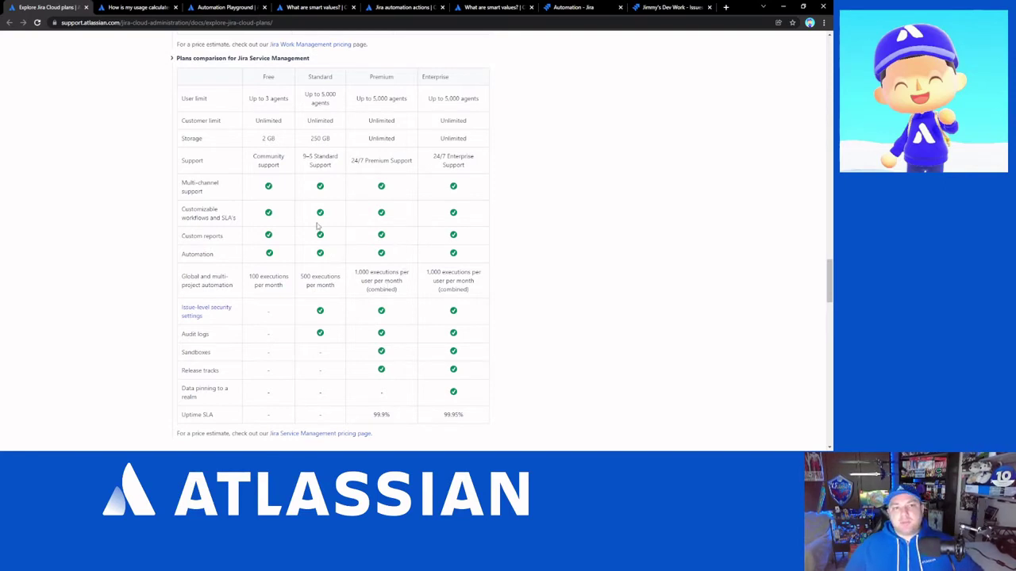
pyautogui.click(86, 7)
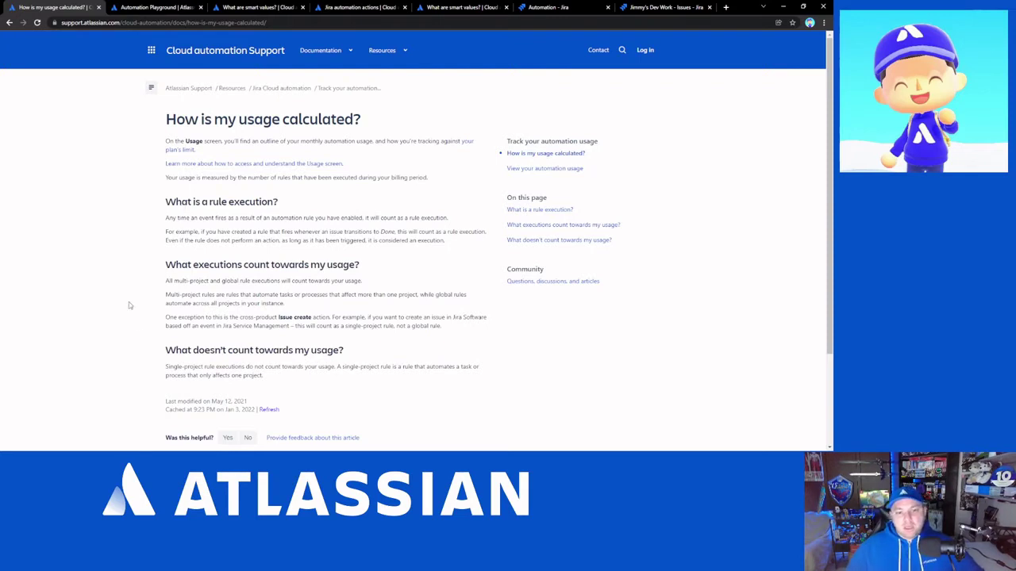
pyautogui.scroll(-3, 176, 237)
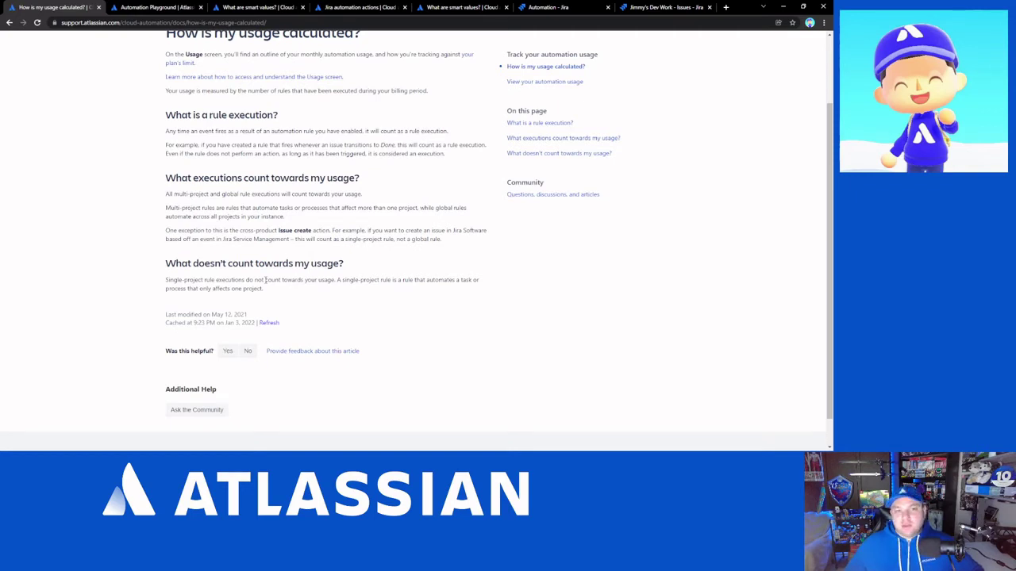
# Step: Browse the Automation Playground's rule templates and open a new sample rule without the tour to view the available triggers
pyautogui.click(97, 7)
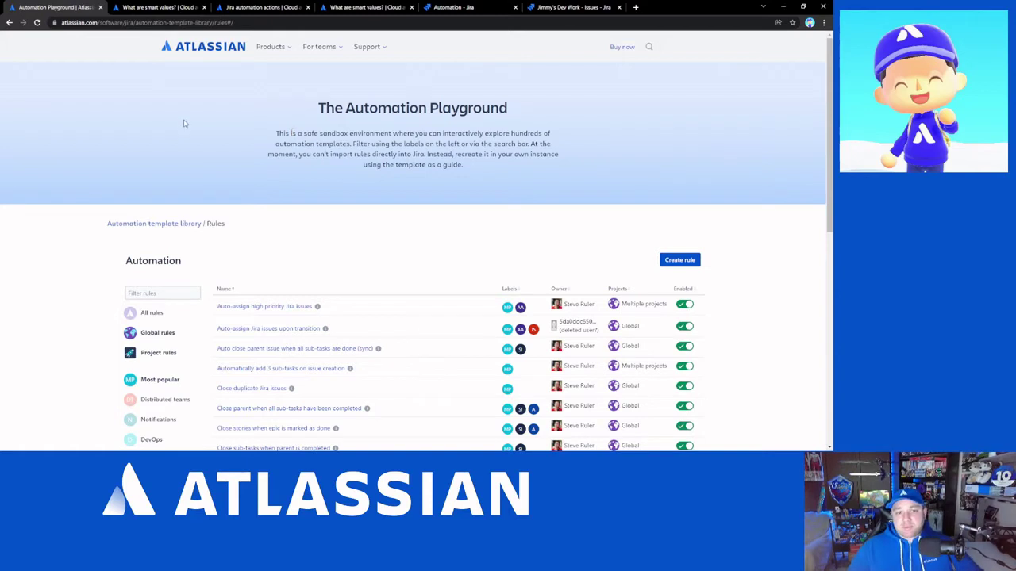
pyautogui.scroll(-2, 292, 132)
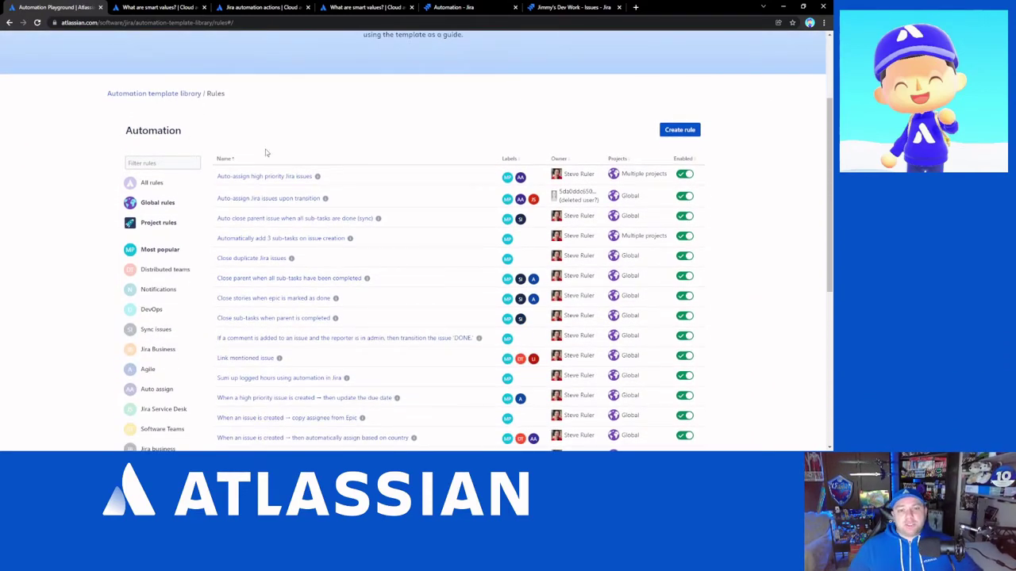
pyautogui.scroll(-1, 381, 246)
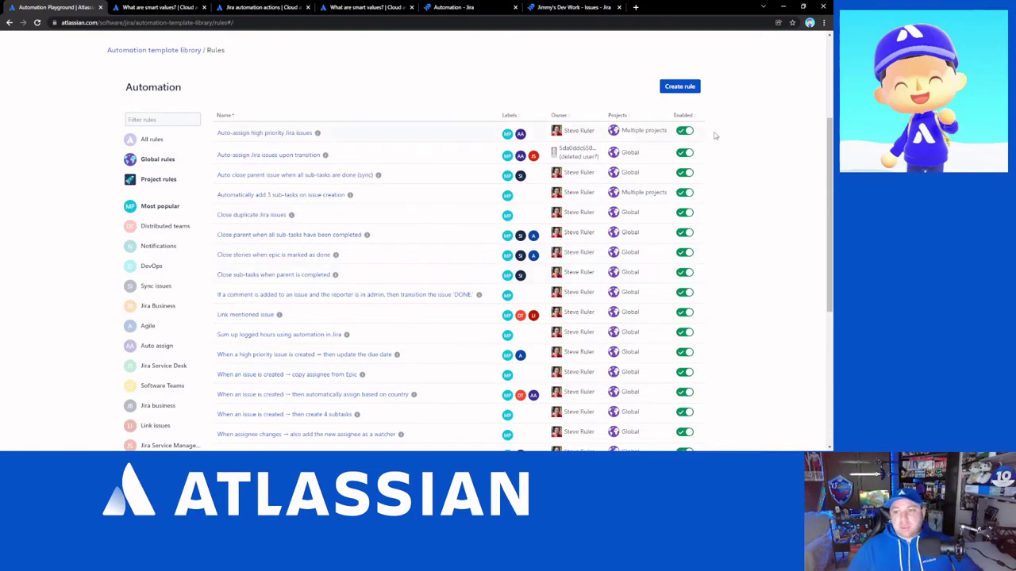
pyautogui.click(674, 88)
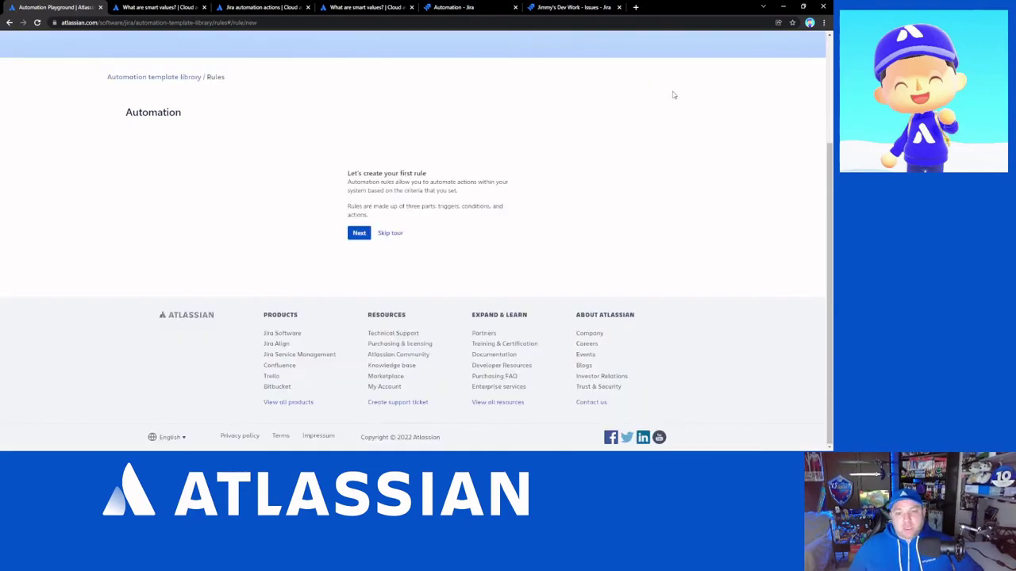
pyautogui.click(393, 234)
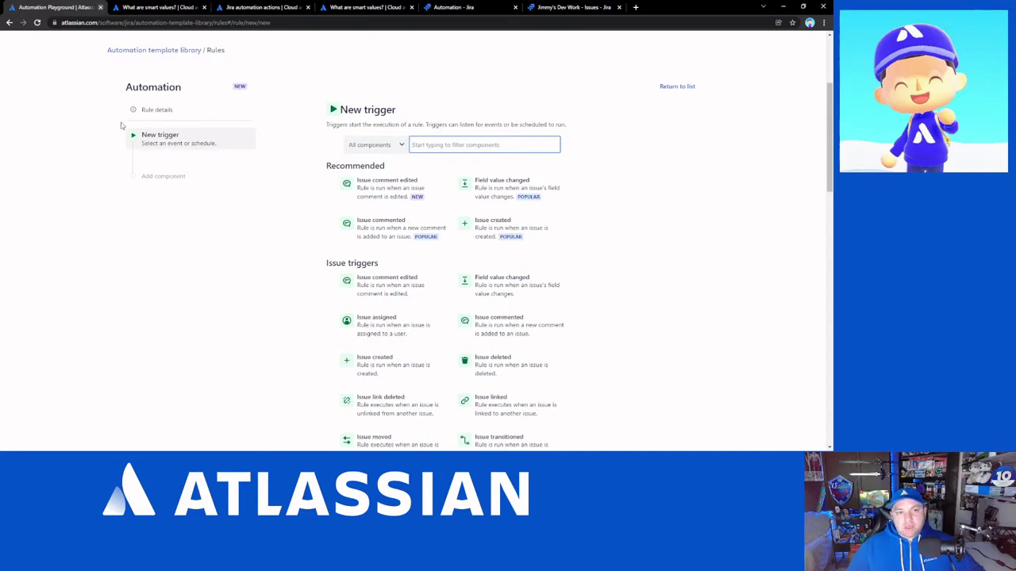
# Step: Close the playground and read the smart values article, focusing on the {{issue.summary}} example and the curly-bracket formatting
pyautogui.hotkey('ctrl', 'w')
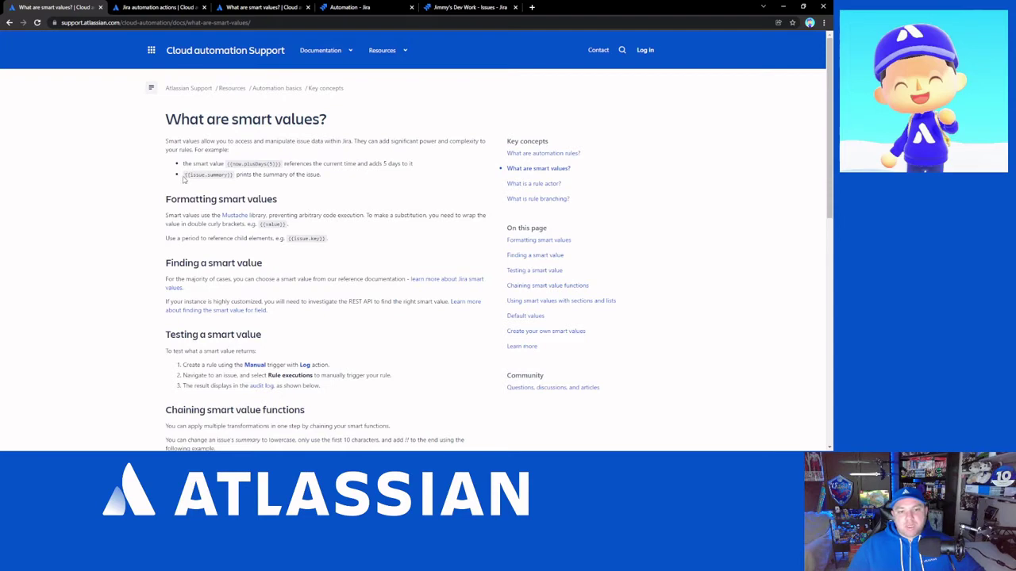
pyautogui.moveTo(184, 175); pyautogui.dragTo(191, 176)
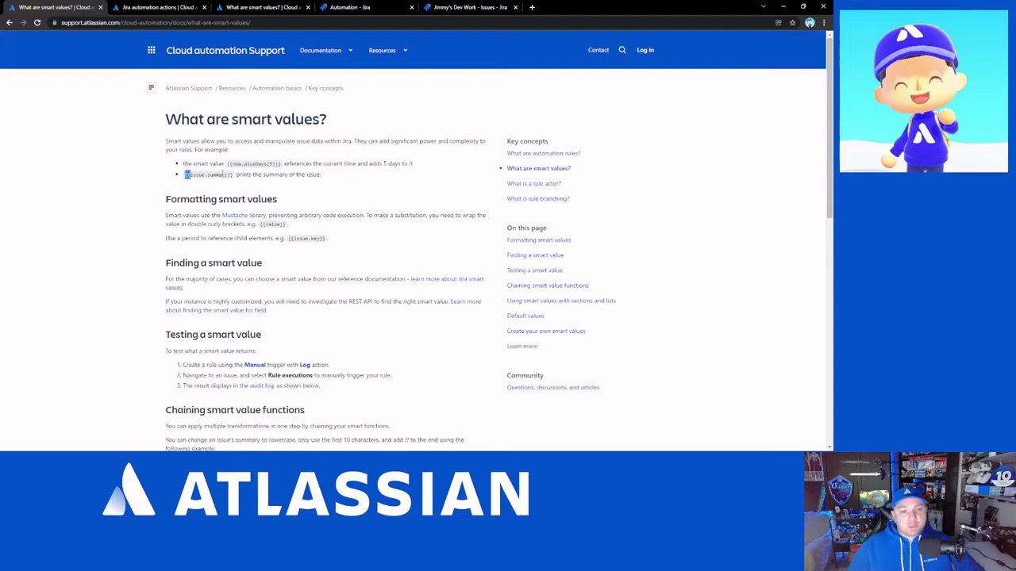
pyautogui.moveTo(223, 172); pyautogui.dragTo(231, 181)
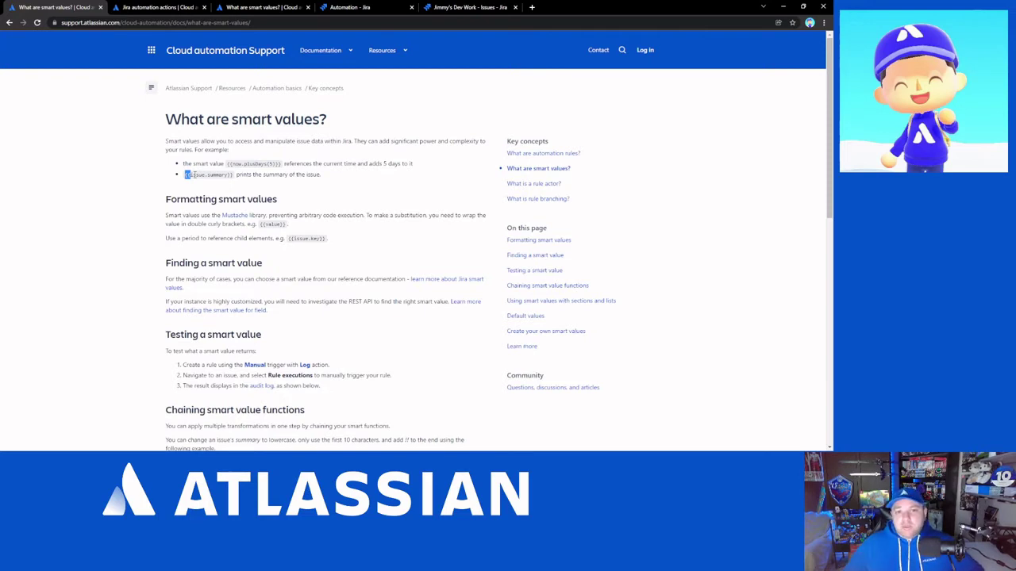
pyautogui.scroll(-1, 193, 163)
pyautogui.scroll(-5, 193, 163)
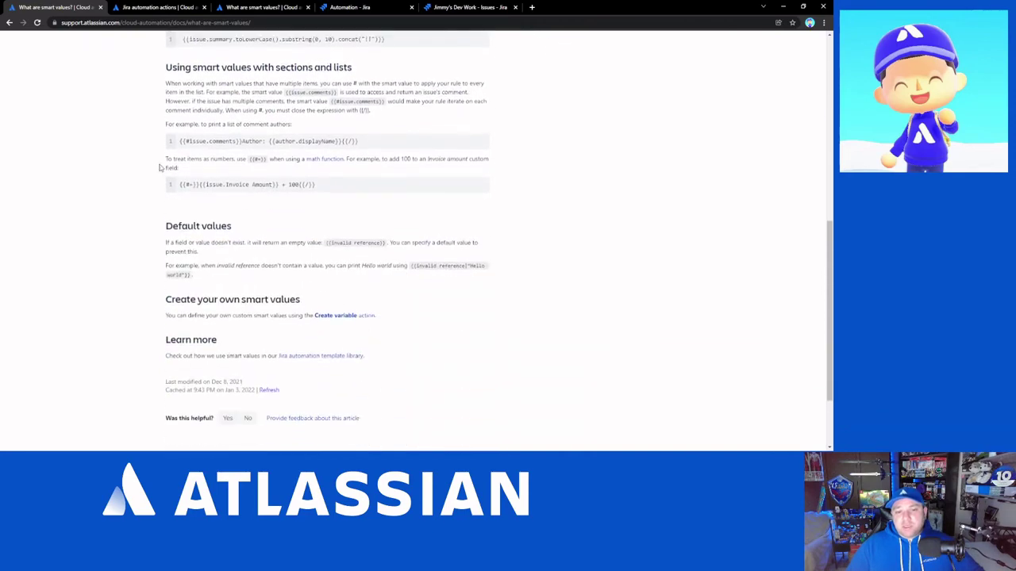
pyautogui.scroll(4, 162, 169)
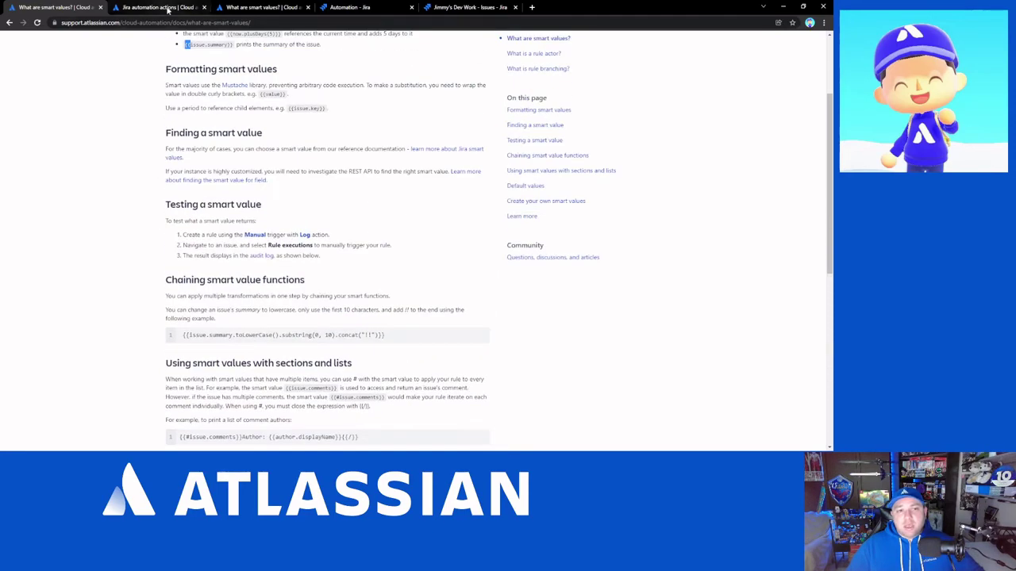
# Step: Read the Jira automation actions article for which actions support smart values, from creating issues and variables to deleting comments
pyautogui.click(158, 7)
pyautogui.scroll(-6, 265, 111)
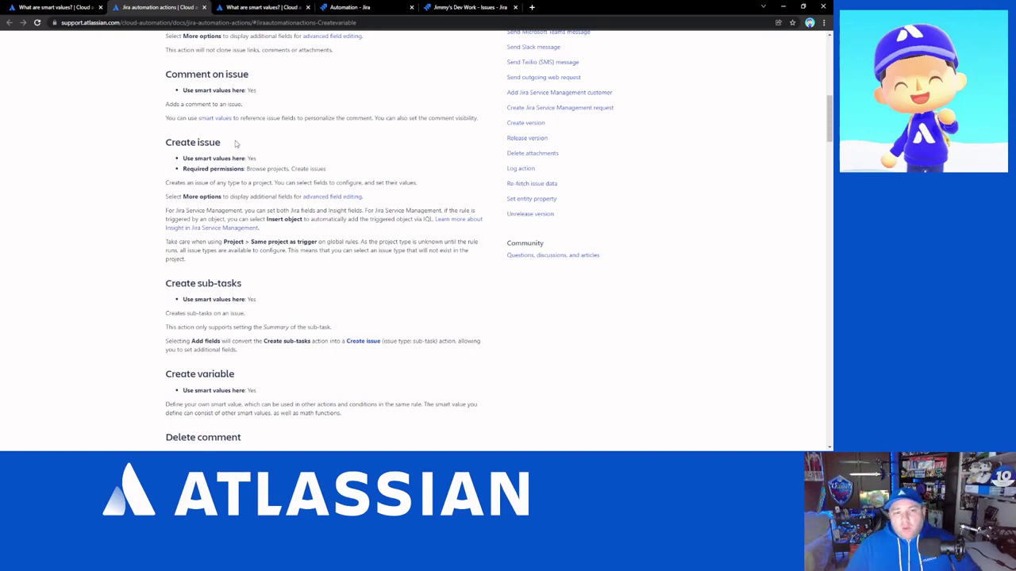
pyautogui.scroll(-1, 246, 145)
pyautogui.scroll(-4, 245, 145)
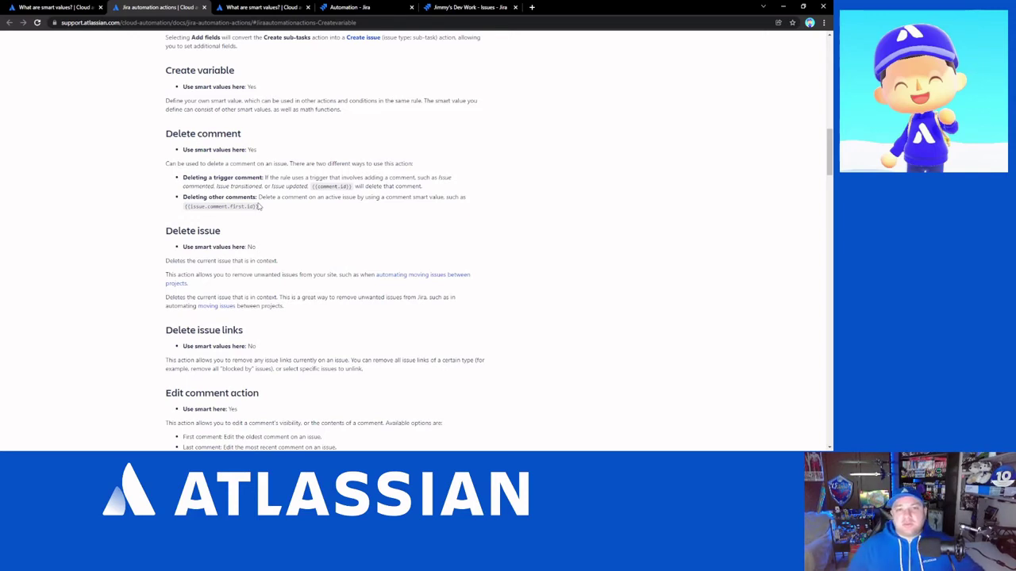
# Step: In the project's automation settings, create a rule with the Issue commented trigger, limited to the comment type "Comment is the main action"
pyautogui.click(204, 7)
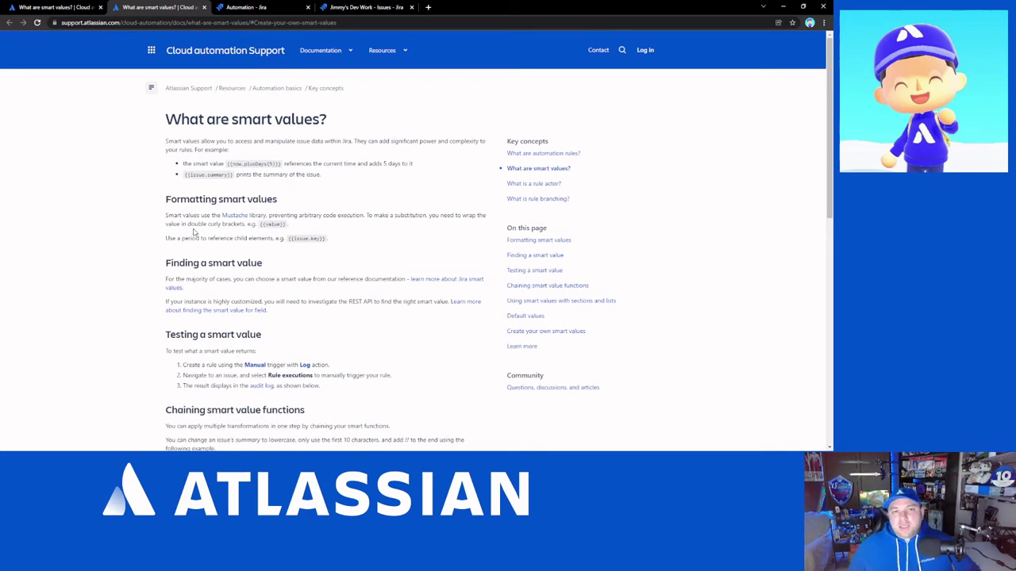
pyautogui.click(204, 7)
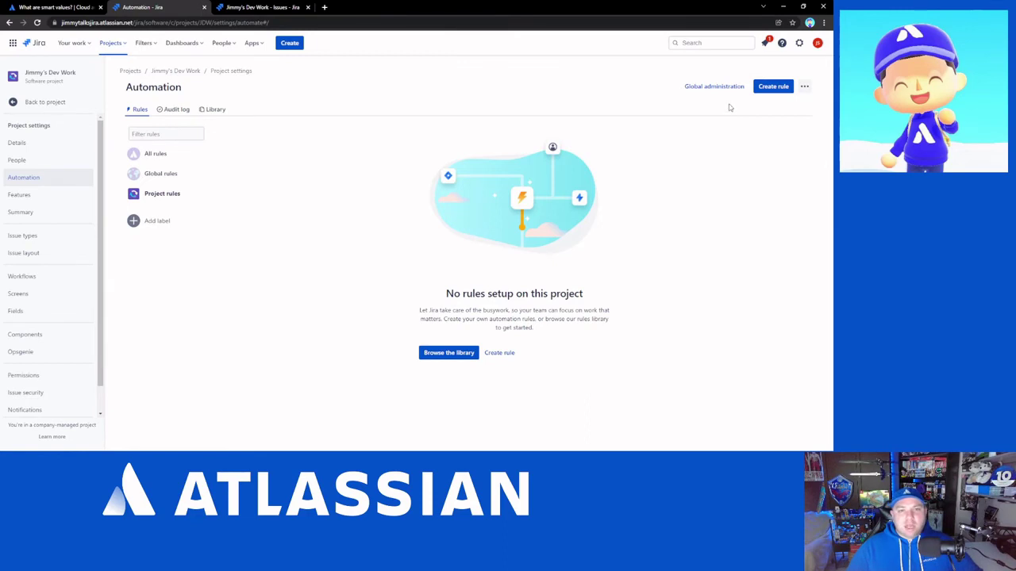
pyautogui.click(776, 86)
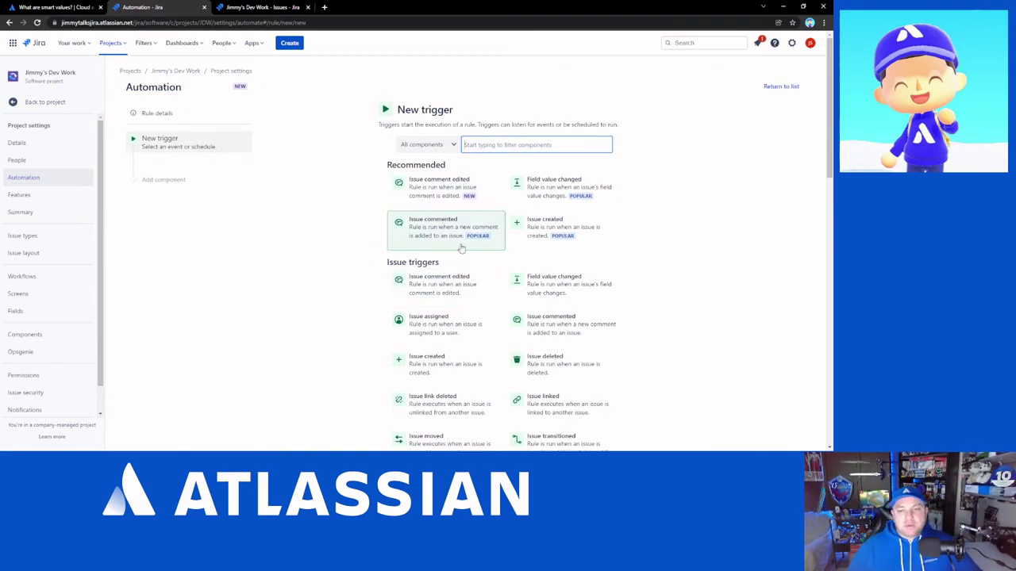
pyautogui.click(436, 234)
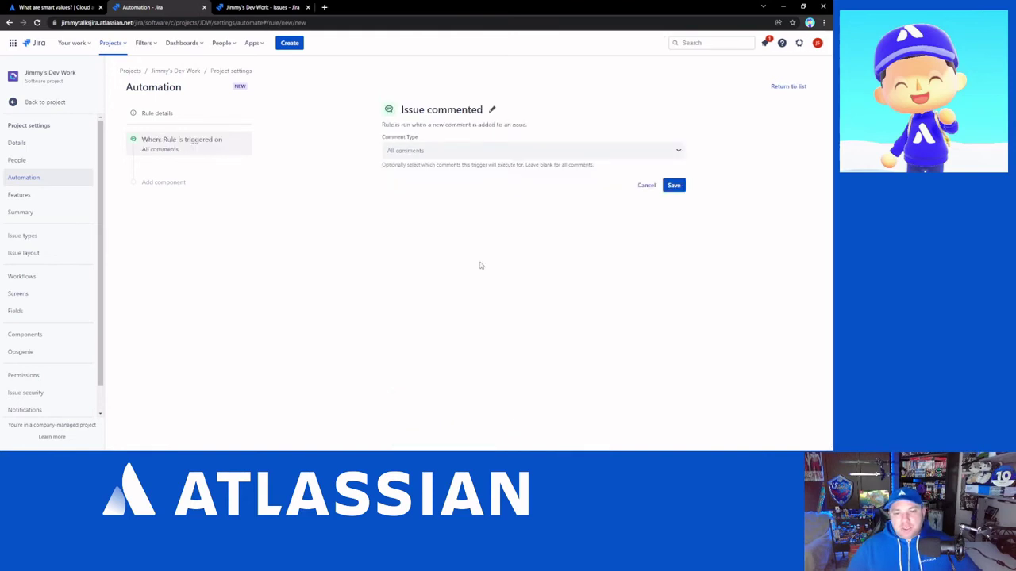
pyautogui.click(407, 154)
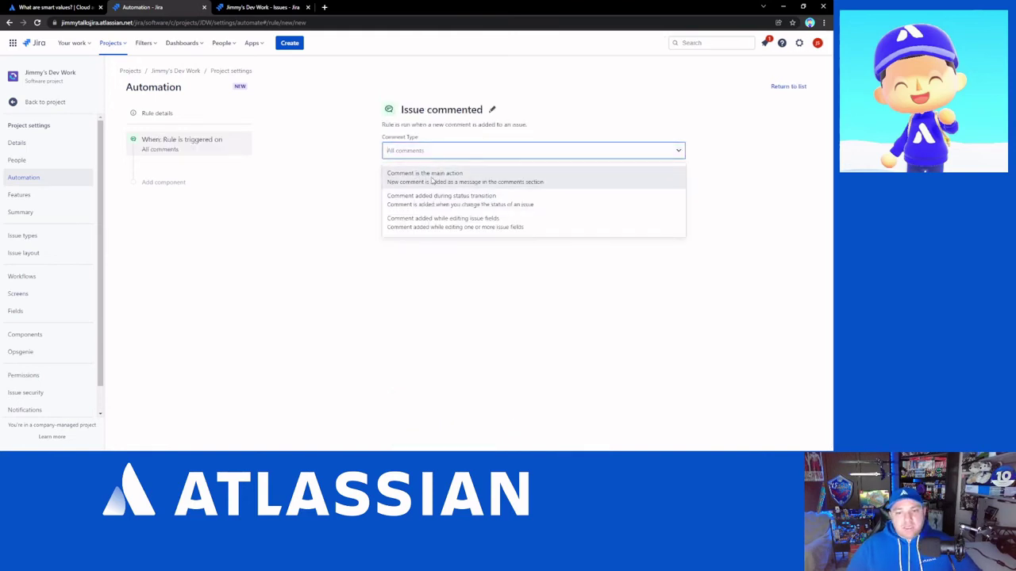
pyautogui.click(432, 176)
pyautogui.click(517, 154)
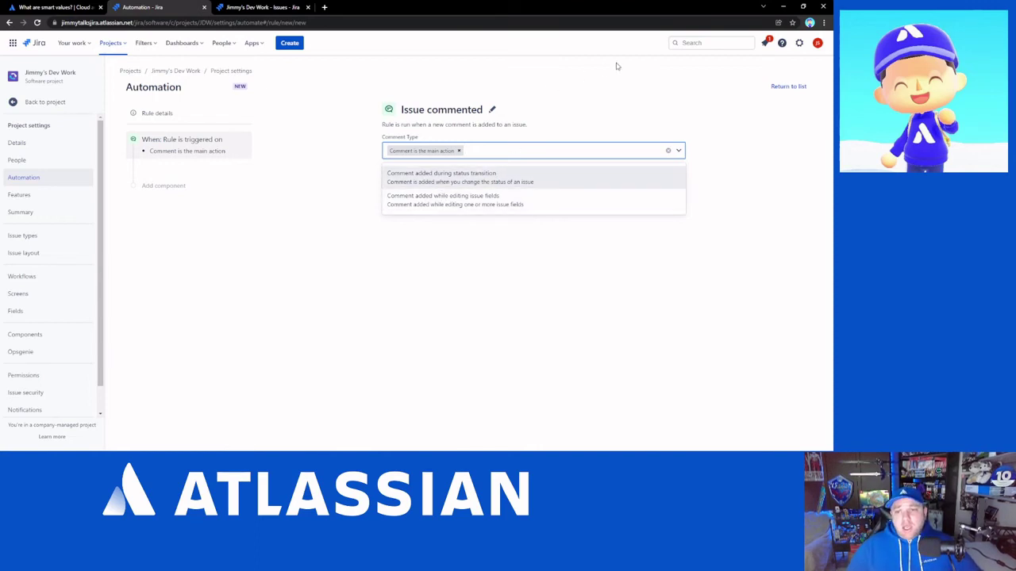
pyautogui.press('Escape')
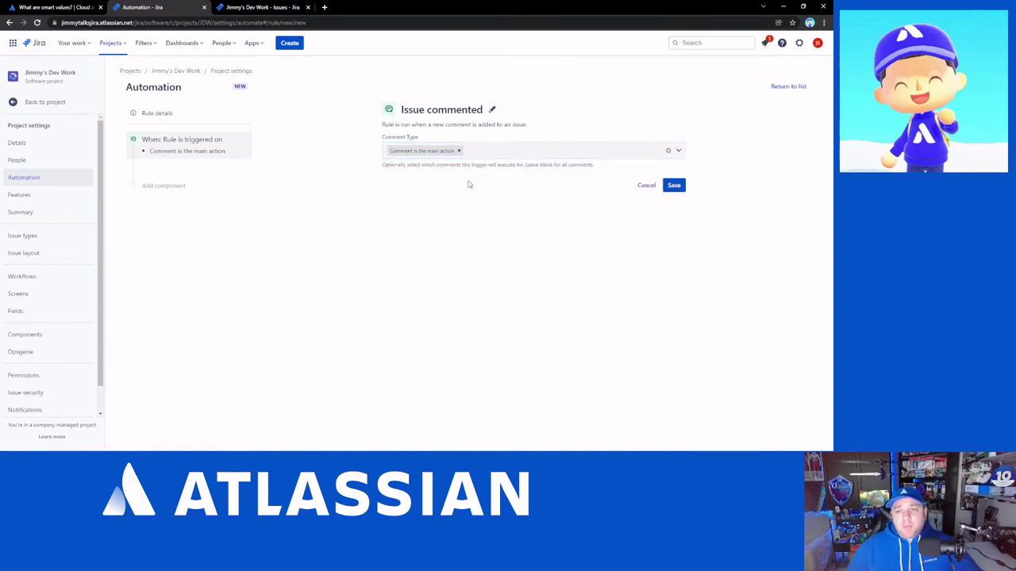
pyautogui.click(673, 185)
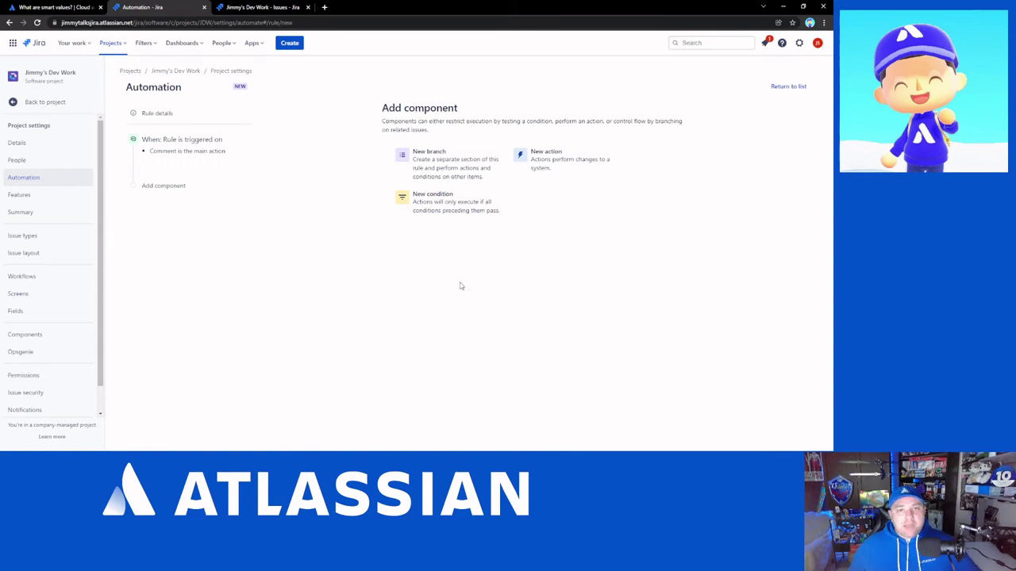
# Step: Add an Assign issue action that assigns the issue to the smart value {{issue.comment.author}}, and save it
pyautogui.click(555, 159)
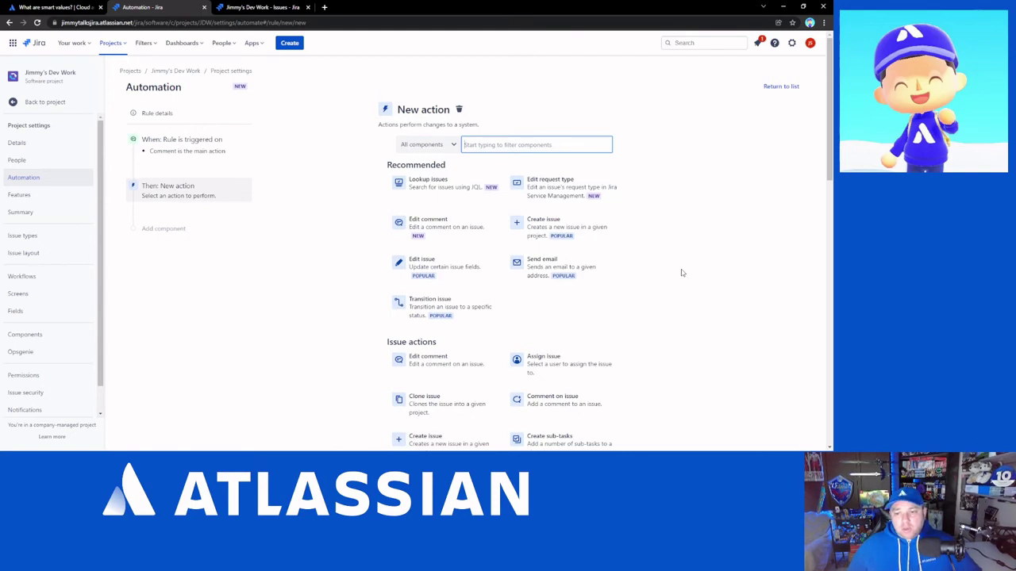
pyautogui.click(560, 361)
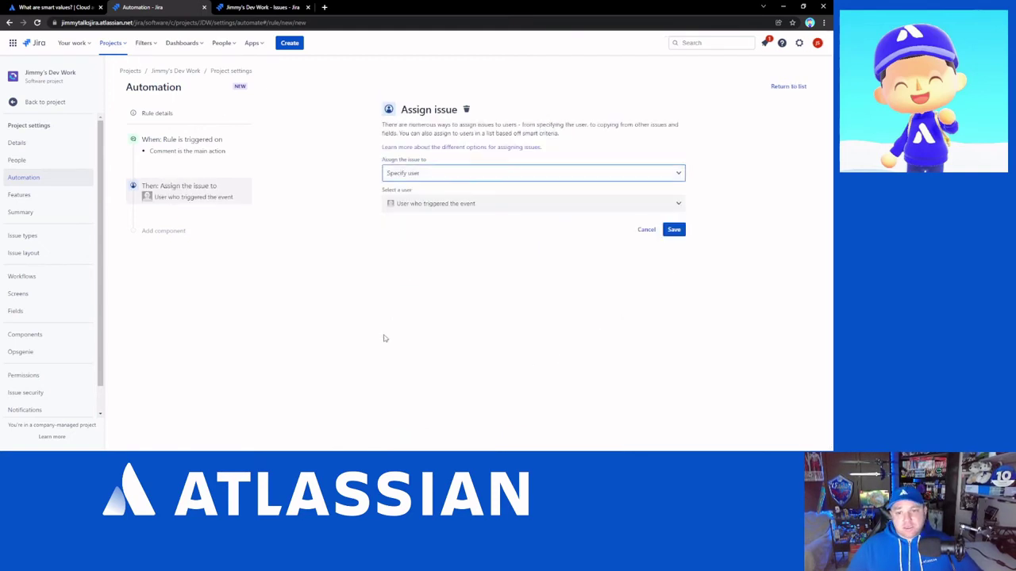
pyautogui.click(412, 173)
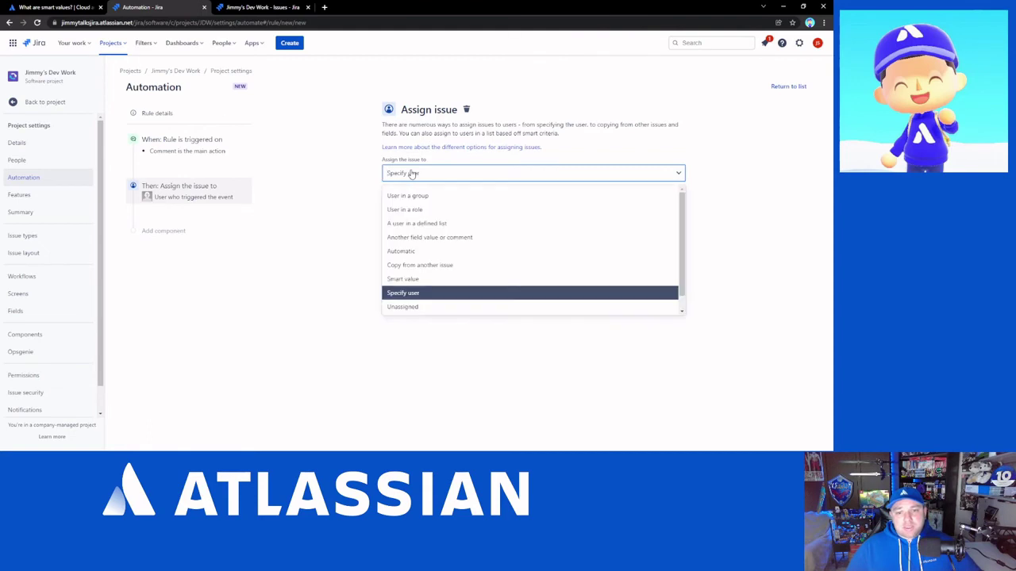
pyautogui.click(413, 279)
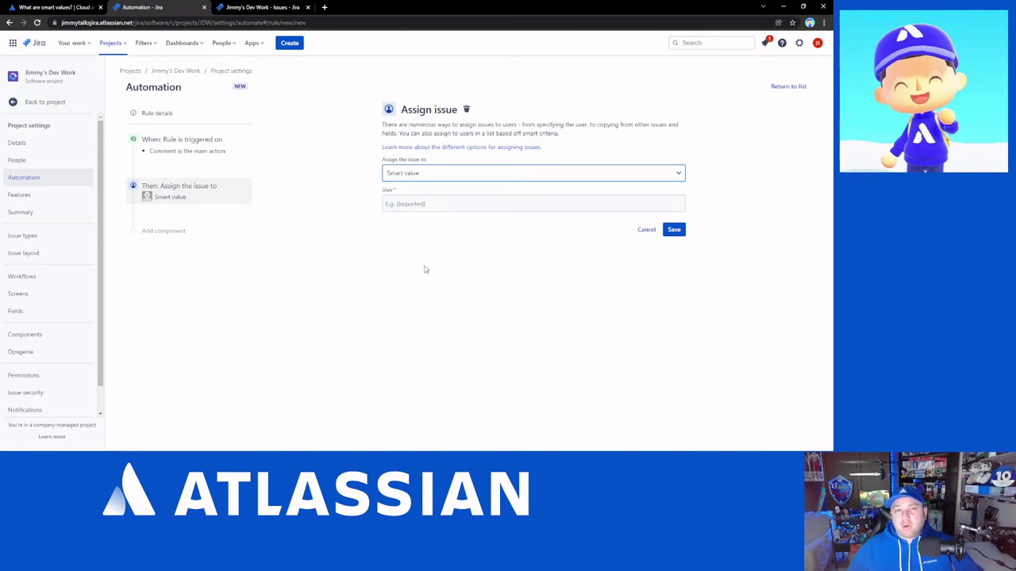
pyautogui.click(429, 205)
pyautogui.write('{{issue.comment.author}}')
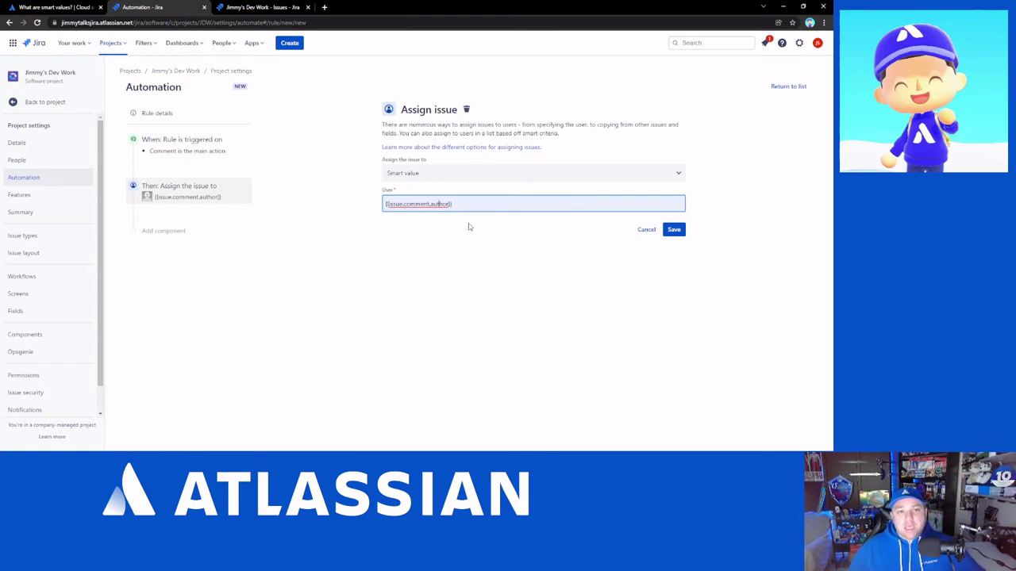
pyautogui.click(671, 230)
# Step: Name the automation rule "Assign Issue to Commenting User" and turn it on
pyautogui.click(586, 167)
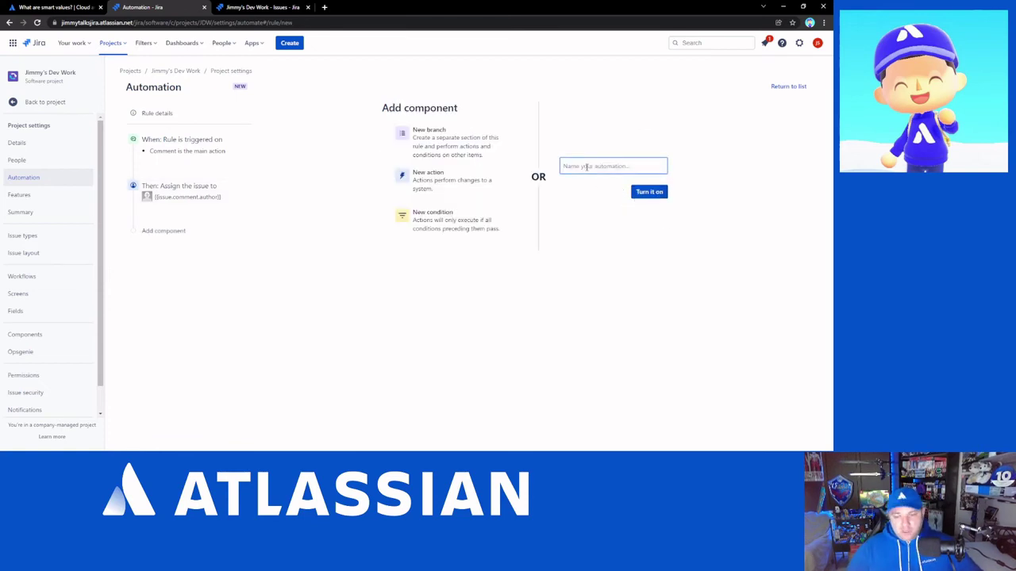
pyautogui.write('Assign Issue to Commenting User')
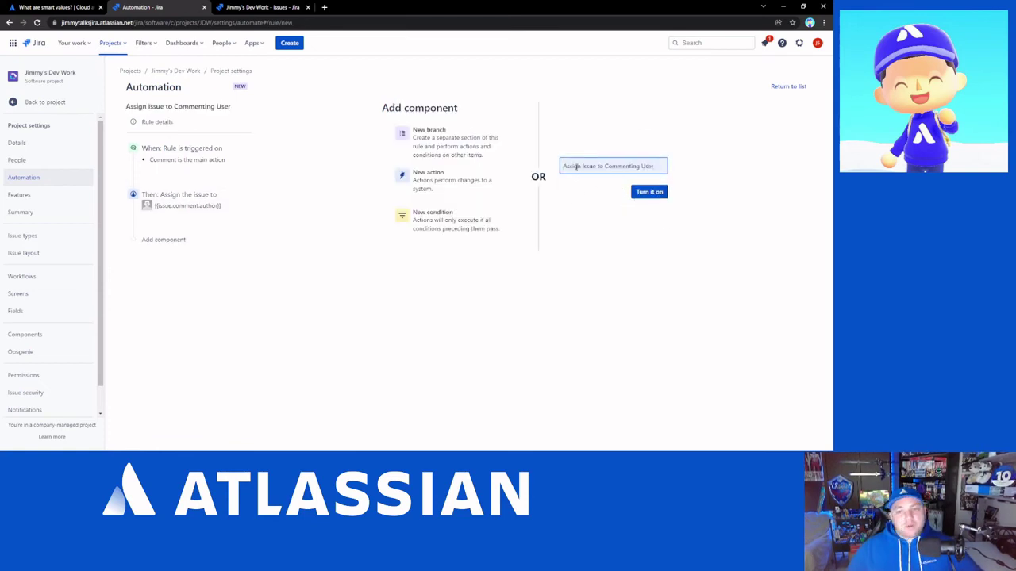
pyautogui.click(659, 196)
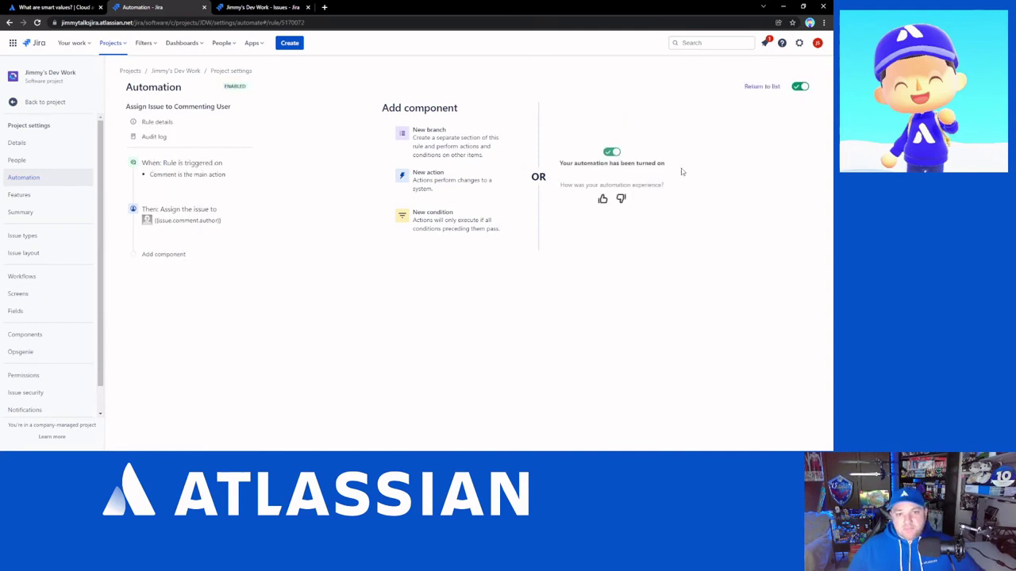
# Step: Add the comment "I'm going to take this issue by commenting on it." to test issue JDW-2 and check its assignee
pyautogui.click(235, 8)
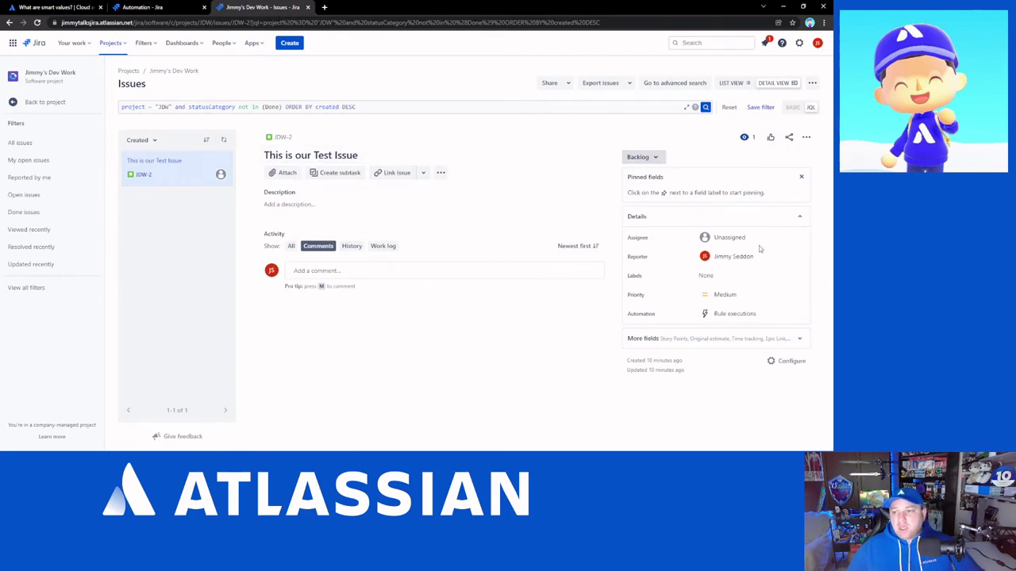
pyautogui.click(308, 272)
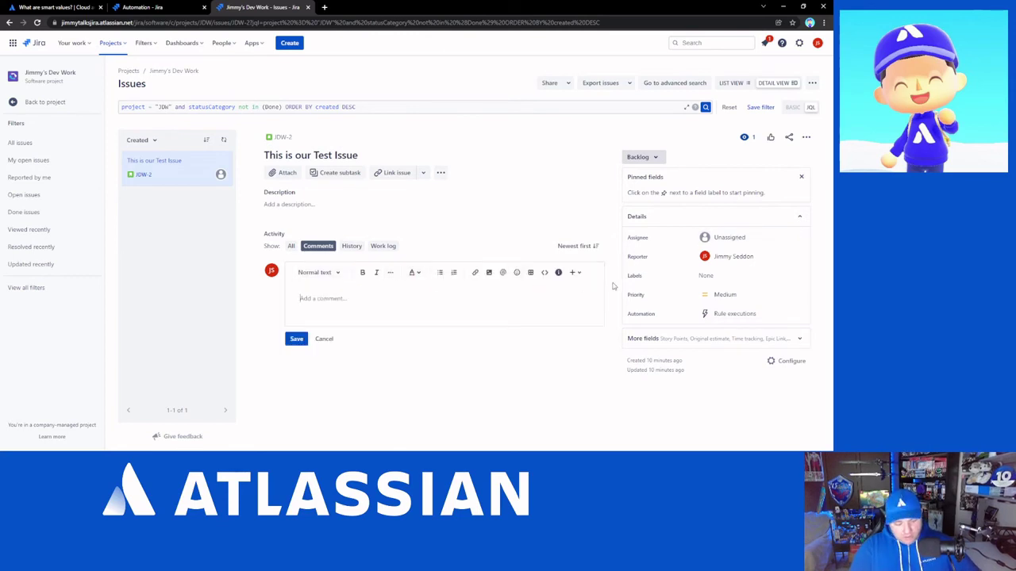
pyautogui.write("I'm going to take this issue by commenting on it.")
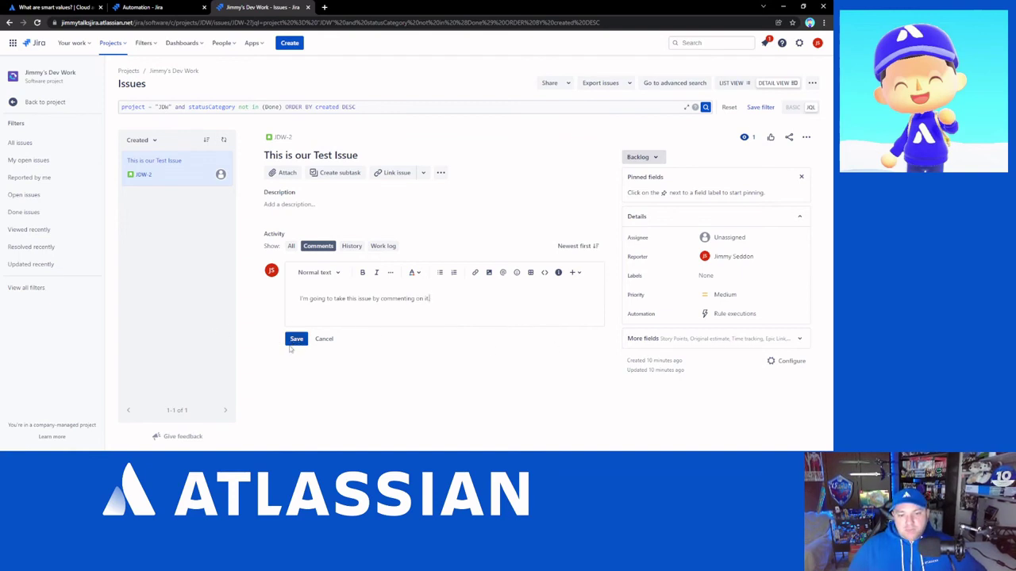
pyautogui.click(292, 342)
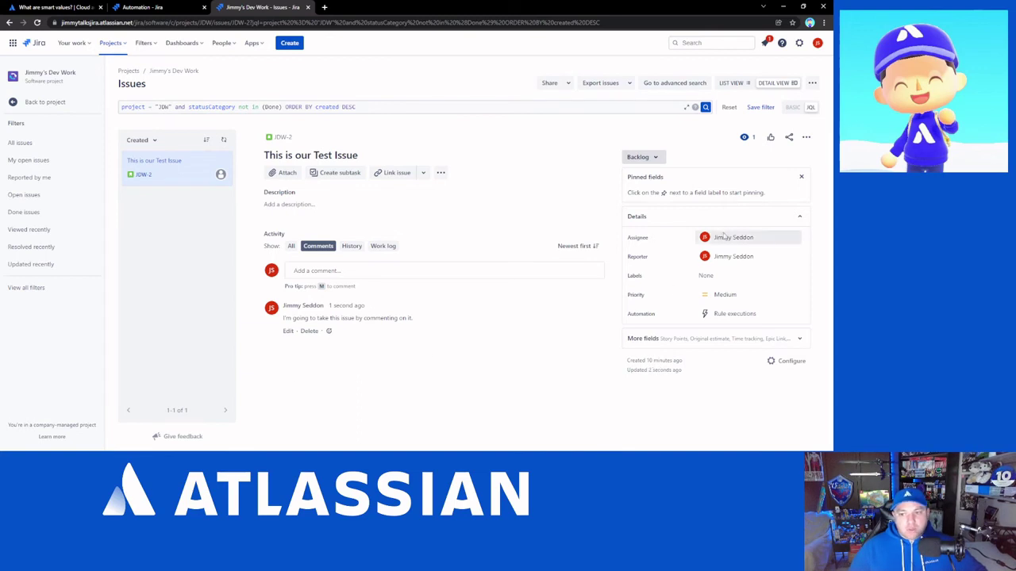
pyautogui.moveTo(724, 236)
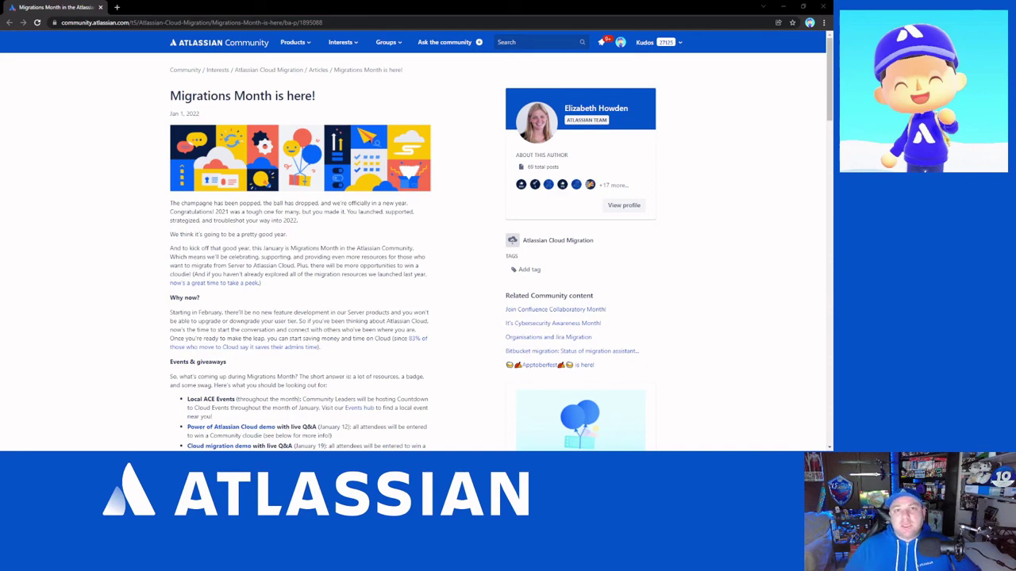
# Step: Read the "Migrations Month is here!" community article, covering events and giveaways, new resources, the Countdown to Cloud badge and the cloudie
pyautogui.scroll(-4, 500, 250)
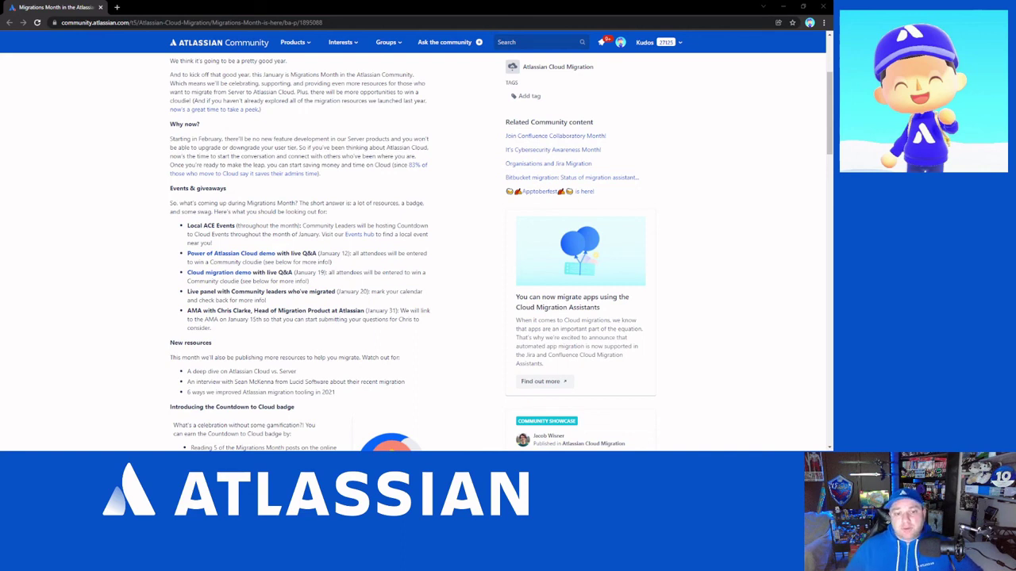
pyautogui.scroll(-4, 500, 250)
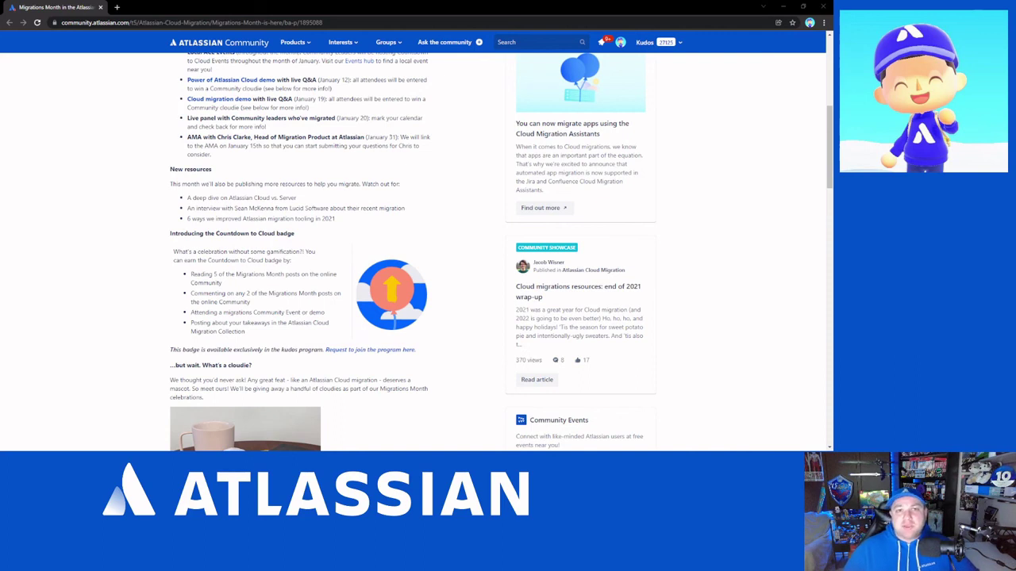
pyautogui.scroll(-2, 413, 252)
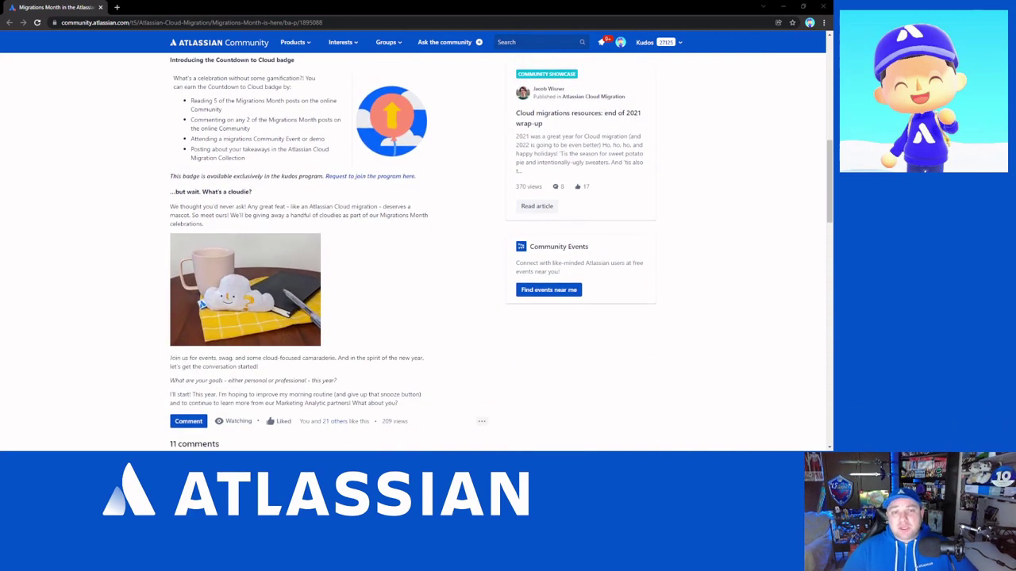